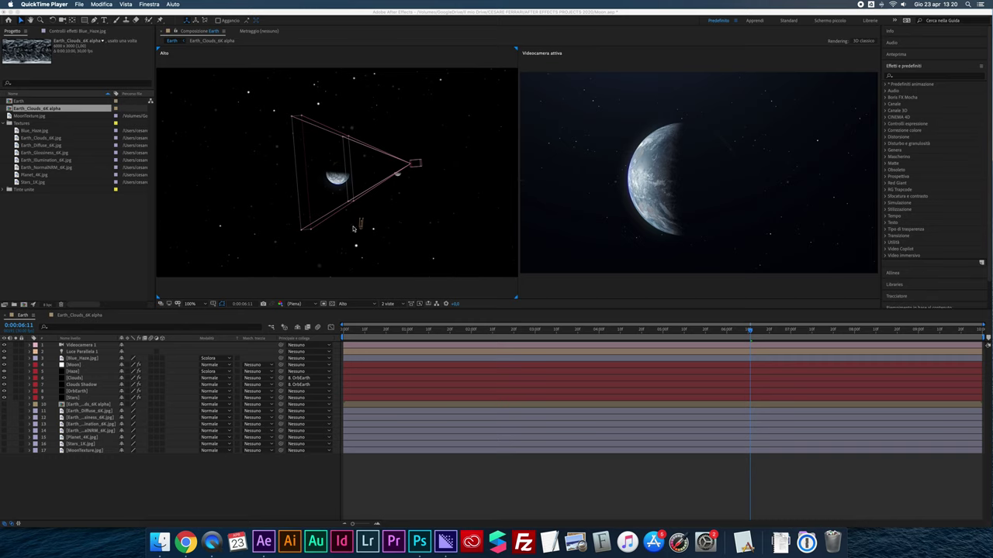
Select Videocamera 1 and create an orbit null for it with Crea oggetto nullo orbita.
left_click(415, 167)
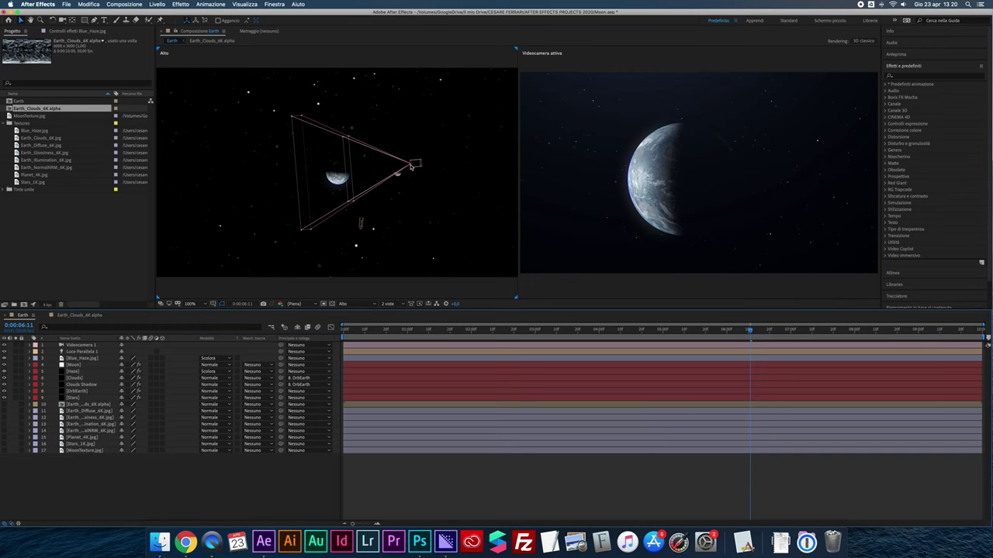
left_click(412, 165)
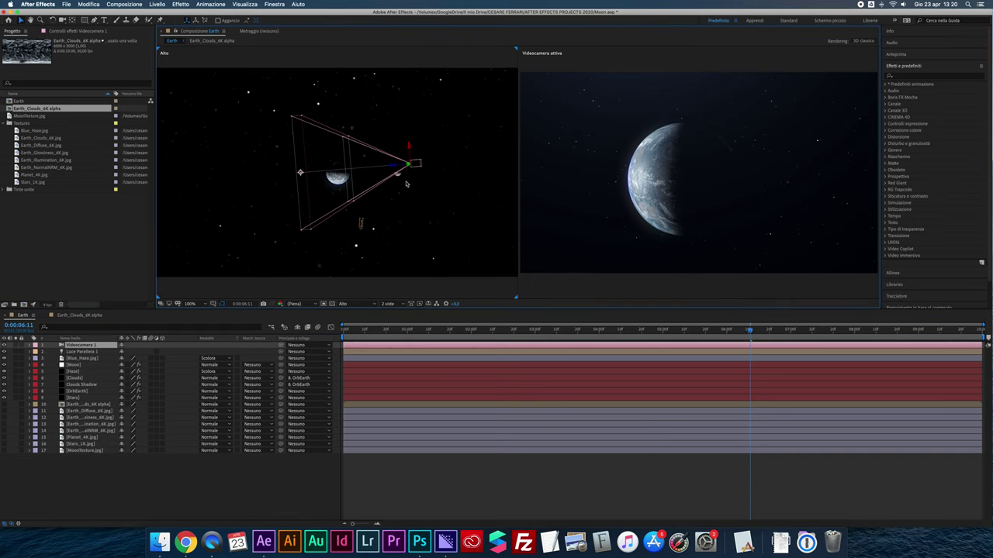
key("period")
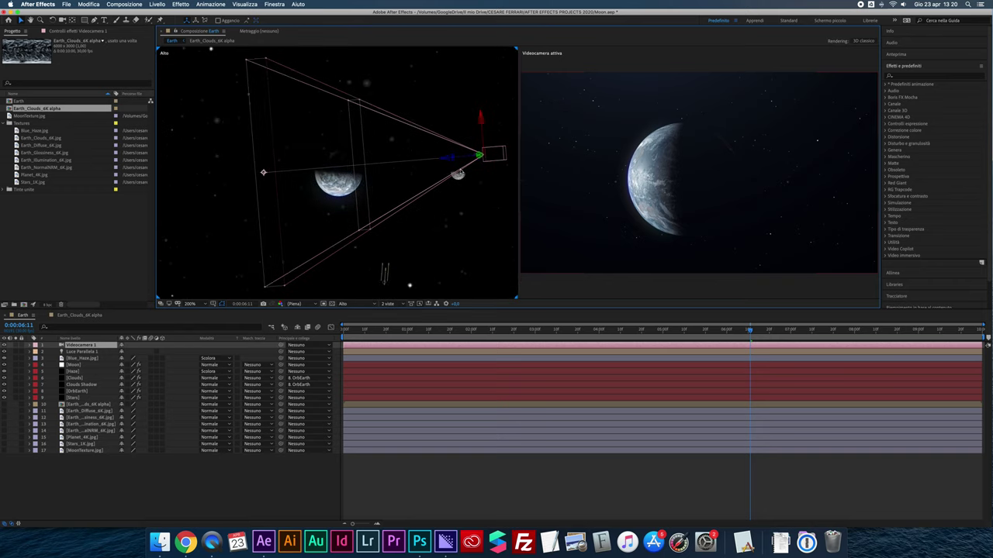
key("comma")
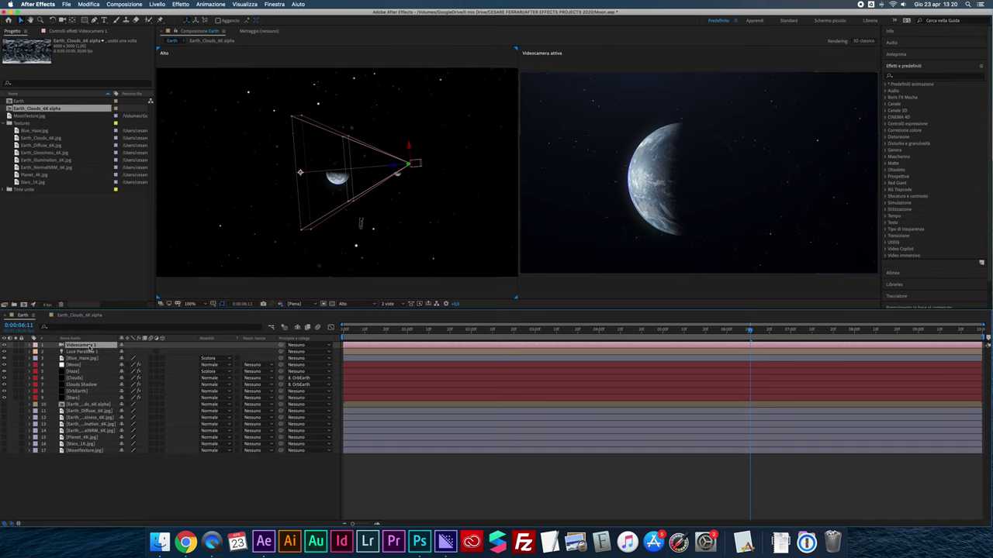
right_click(88, 349)
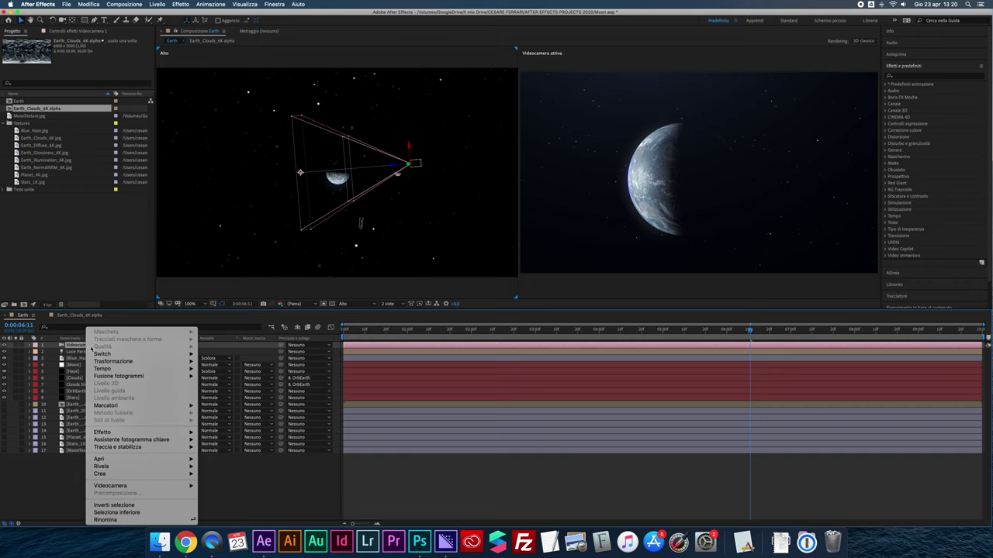
mouse_move(125, 487)
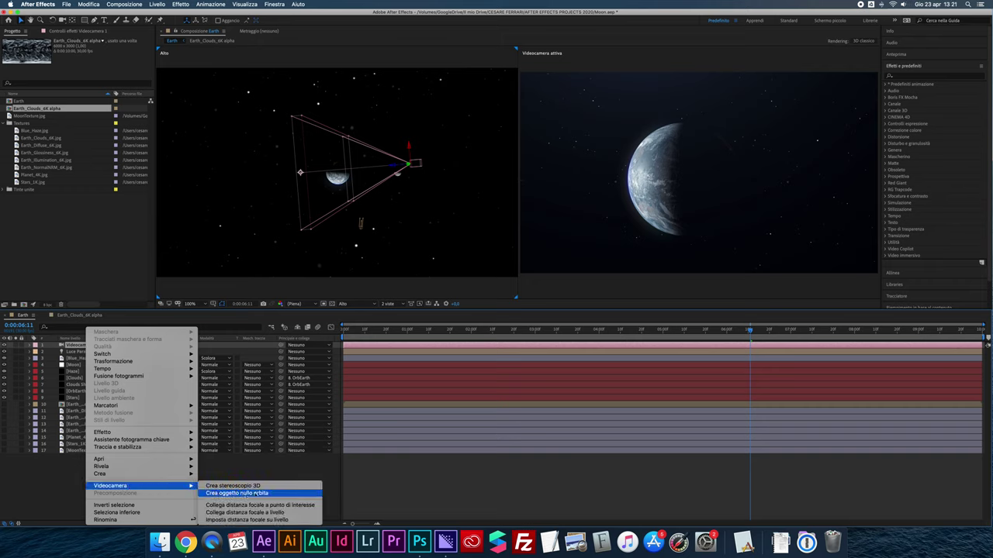
left_click(256, 493)
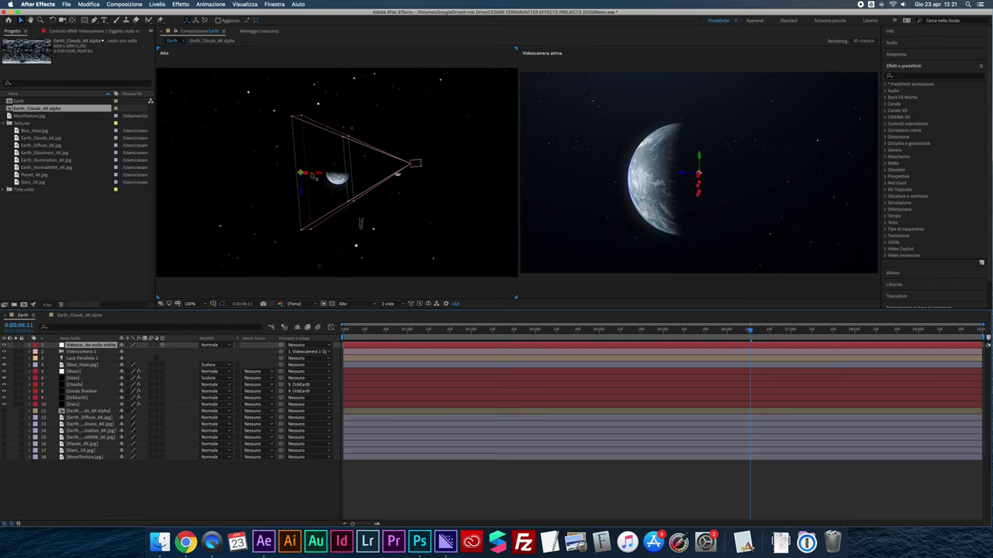
Shift the camera rig in the Top view, then scrub the orbit null's Rotazione Y until the Moon overlaps Earth.
left_click_drag(319, 175, 356, 173)
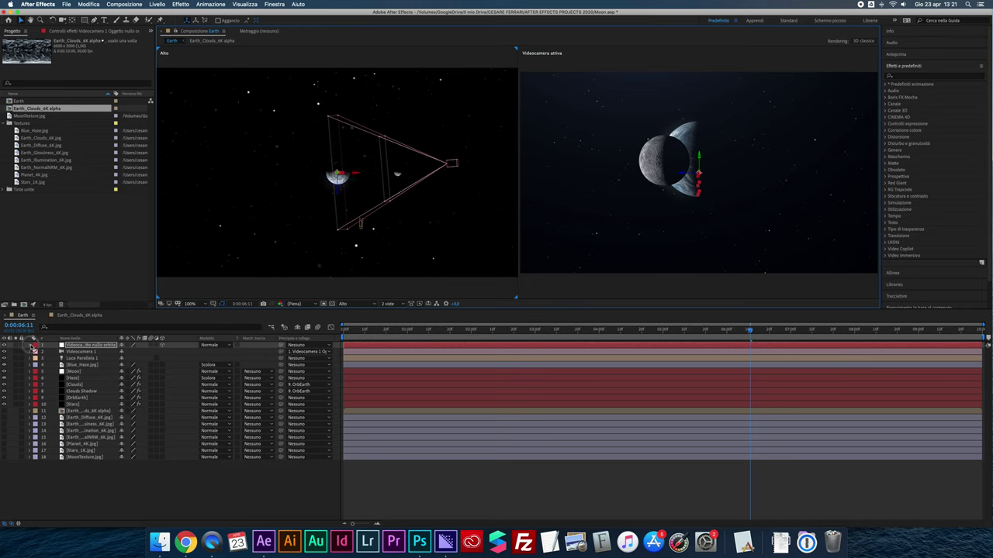
left_click(32, 346)
left_click(34, 353)
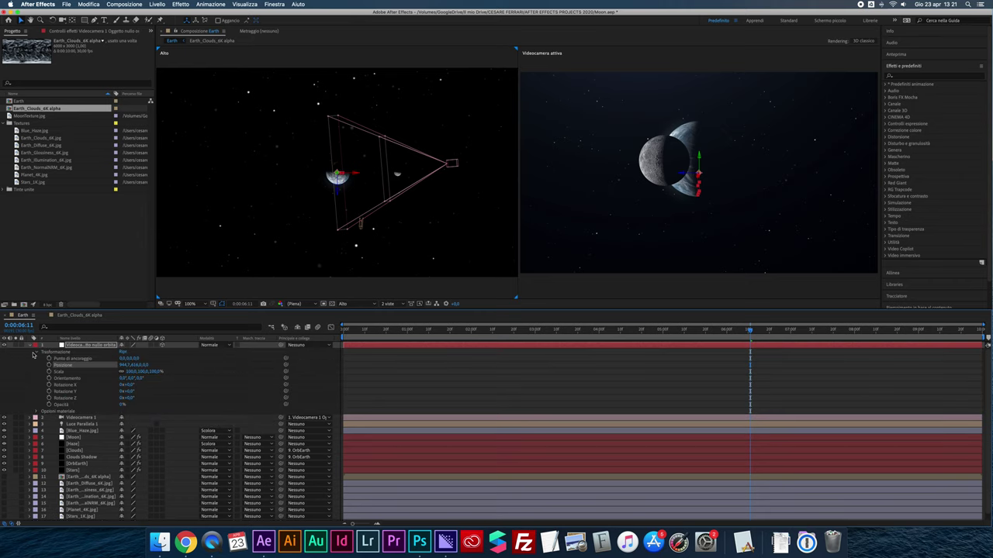
mouse_move(127, 390)
left_mouse_down()
mouse_move(206, 383)
mouse_move(127, 392)
left_mouse_up()
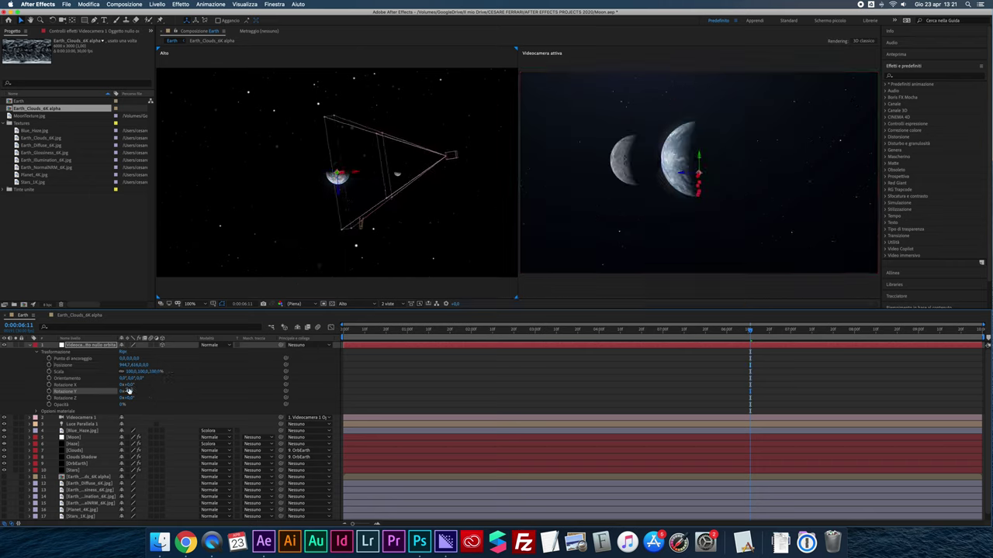
left_click_drag(128, 391, 131, 391)
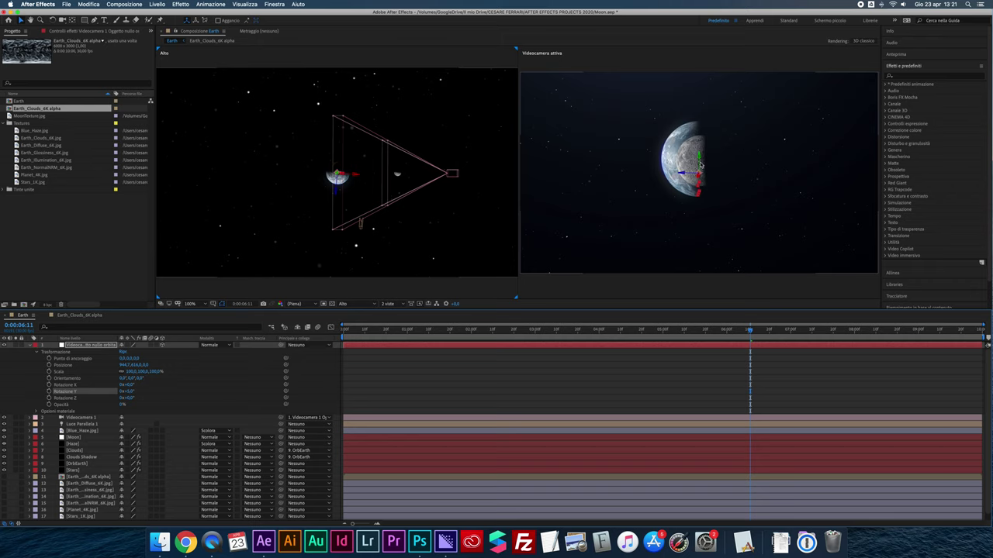
left_click(396, 176)
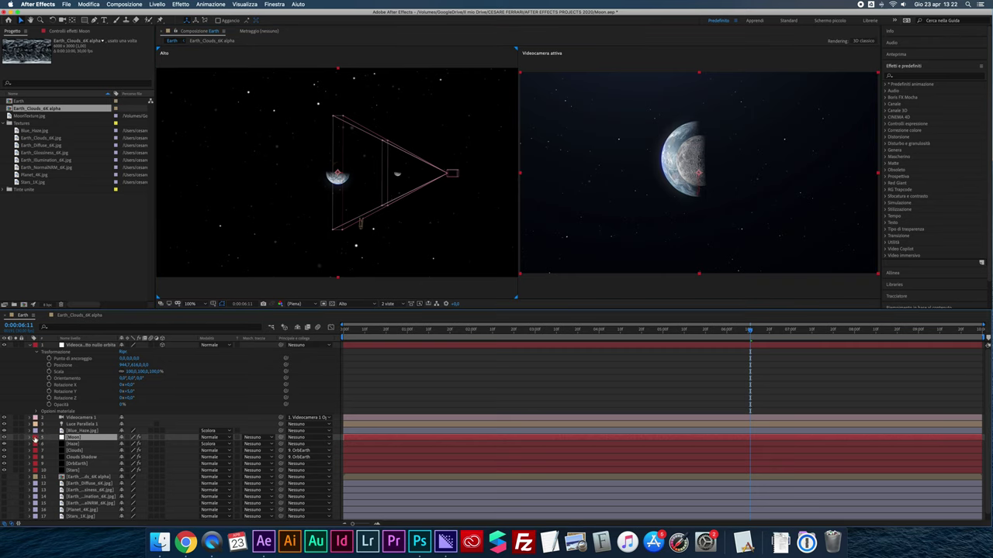
Scrub the Moon's VC Orb Position Y to about 595 so it sits below Earth.
left_click(28, 437)
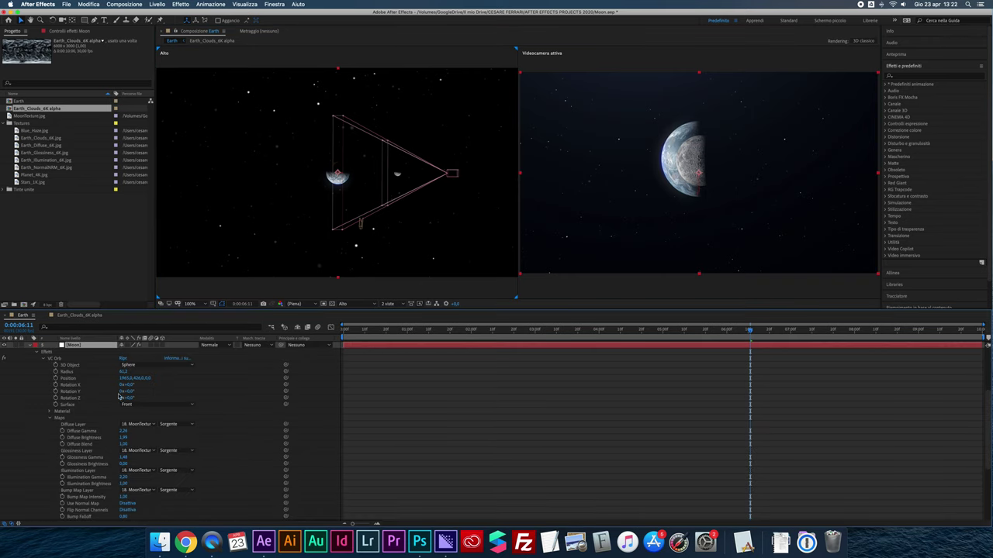
left_click_drag(135, 378, 132, 449)
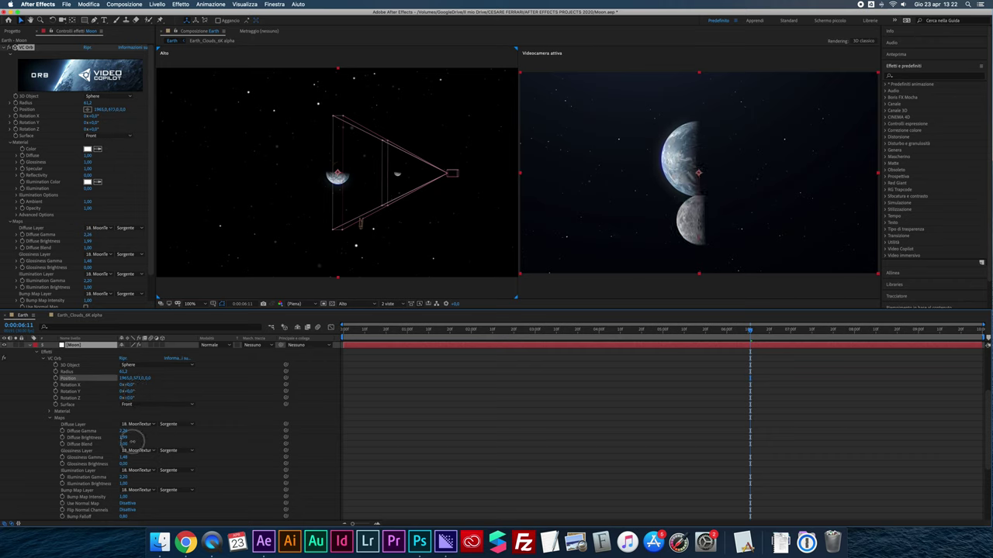
left_click(216, 359)
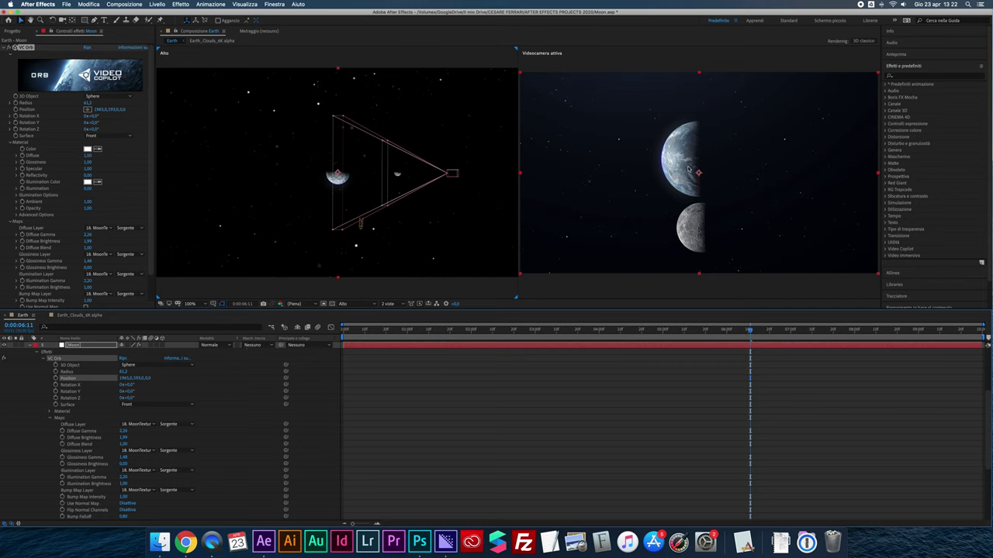
left_click(452, 174)
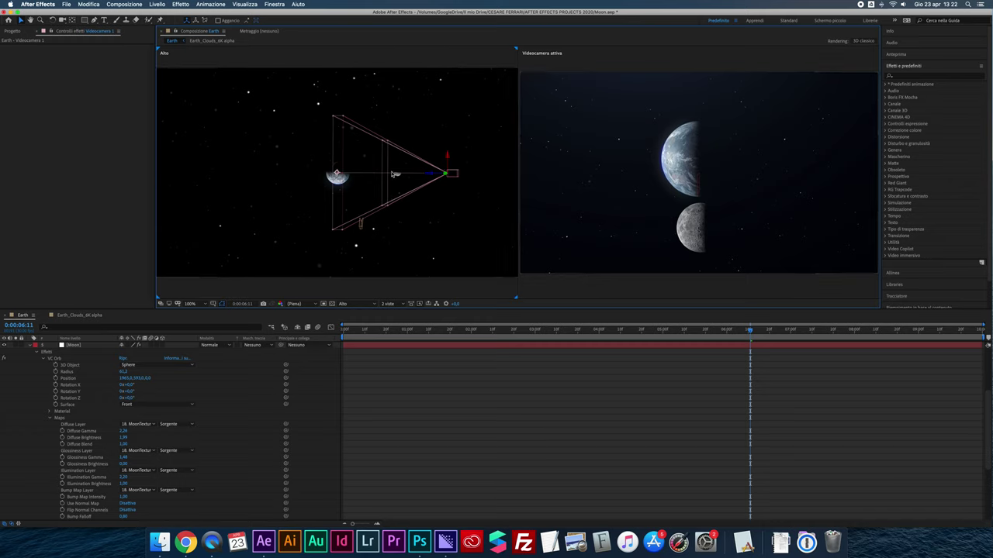
Scrub the orbit null's Rotazione Y to about 174° so the Moon crosses Earth's lit disc.
left_click(336, 174)
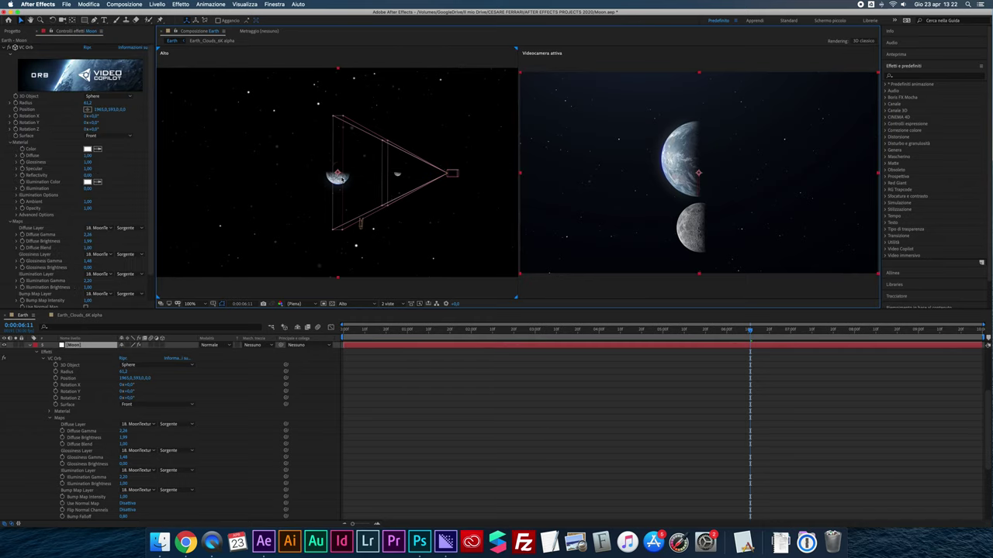
left_click(454, 175)
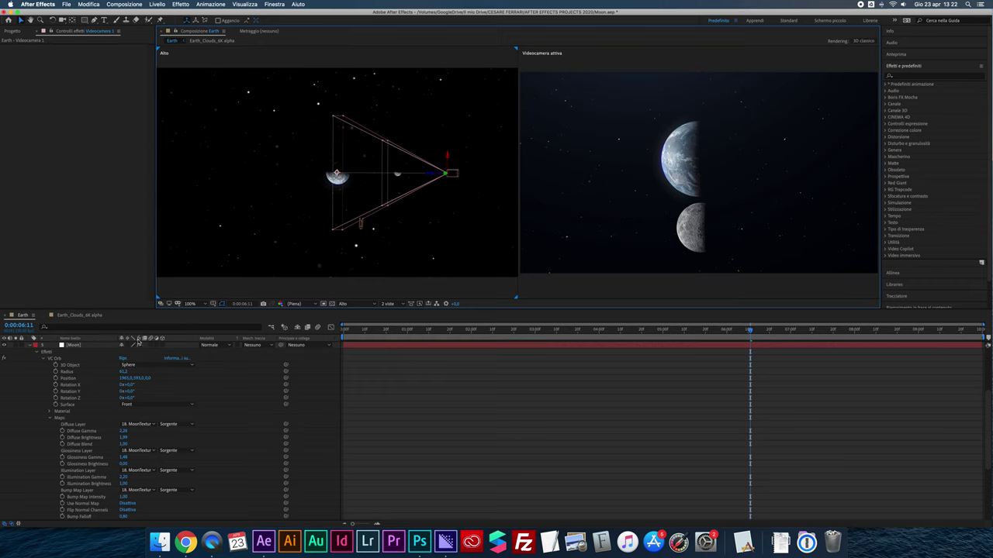
scroll(118, 372, "up", 5)
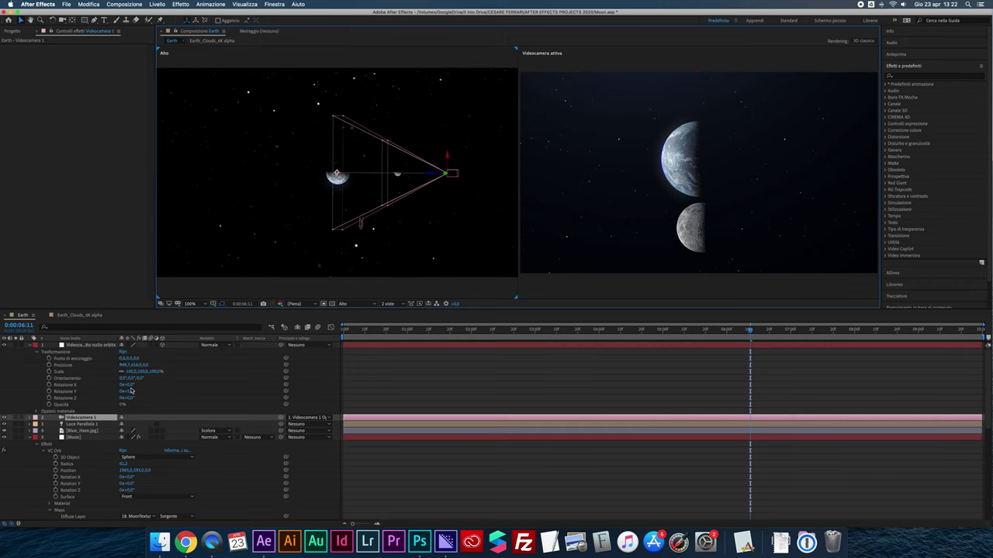
left_click_drag(126, 391, 147, 385)
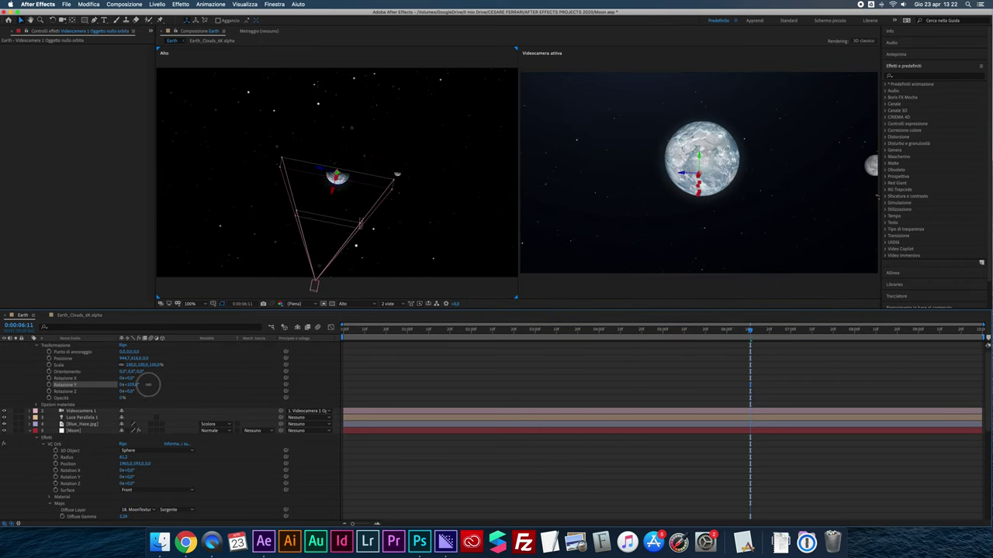
left_click_drag(147, 385, 173, 385)
scroll(173, 385, "down", 1)
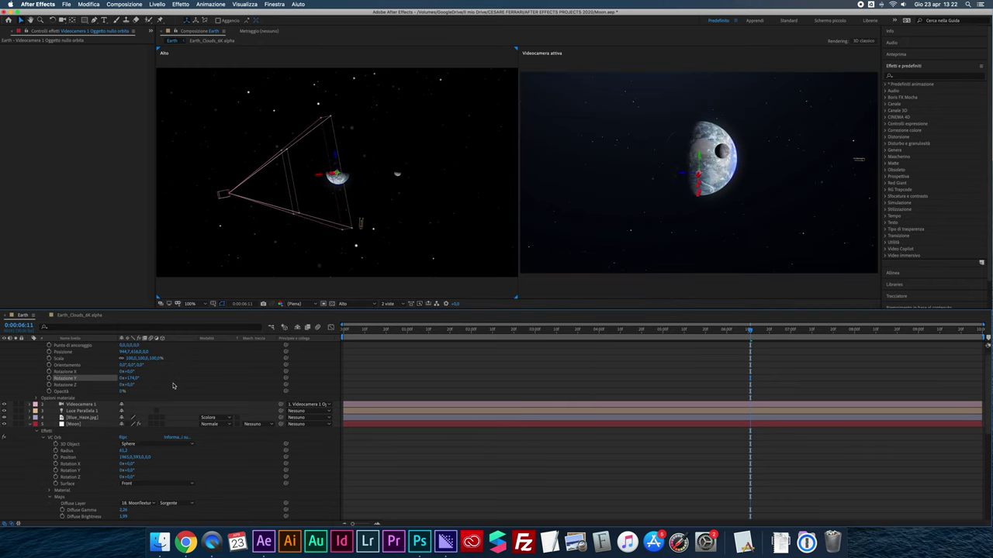
Collapse the expanded layers, leave the Moon layer in its original place, and return to about 0:00:05:27.
left_click(106, 411)
scroll(105, 414, "up", 2)
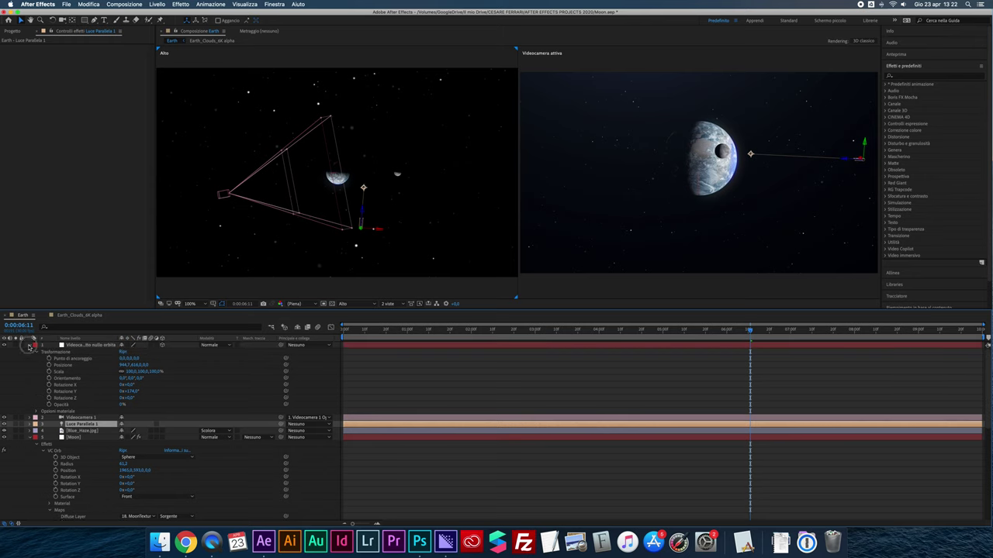
left_click(30, 345)
left_click(31, 373)
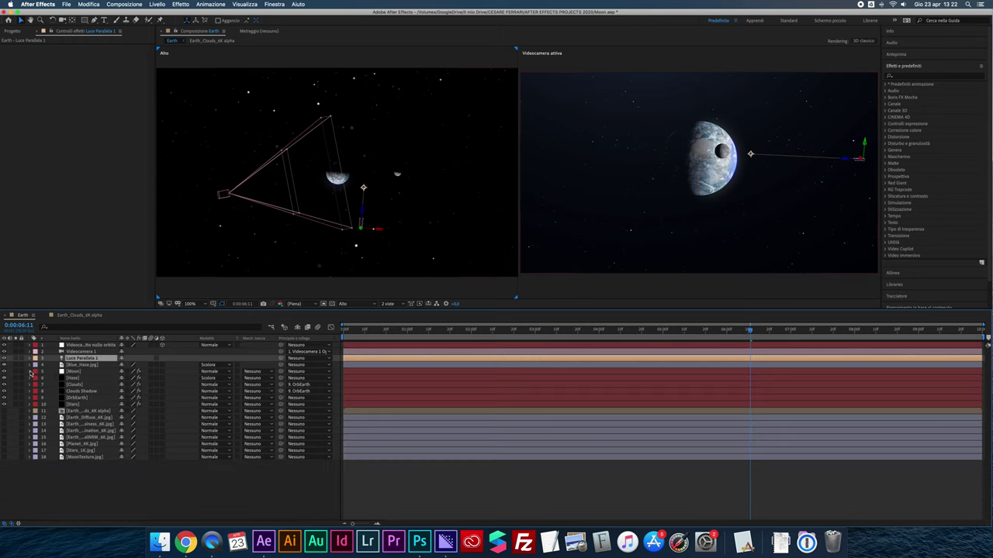
left_click_drag(71, 372, 85, 413)
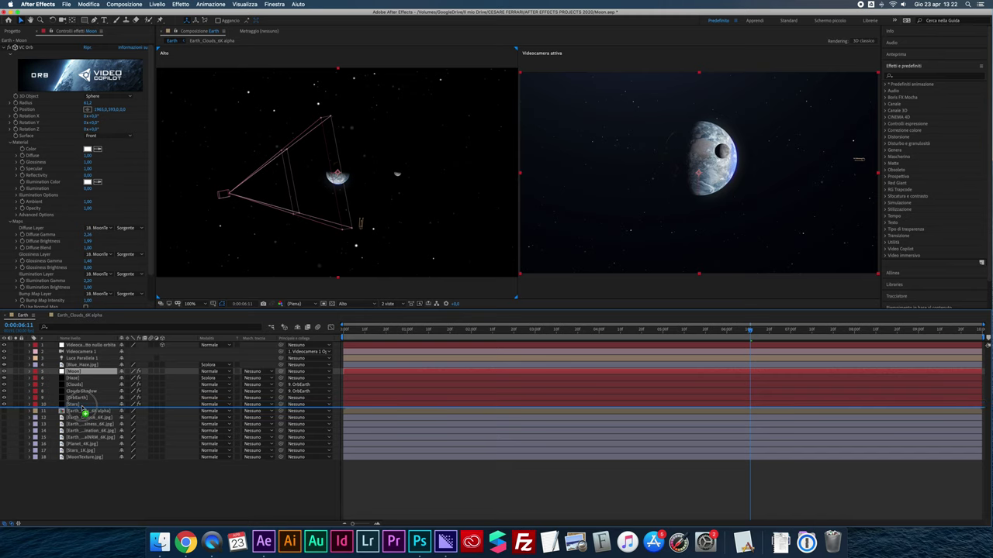
left_click_drag(86, 413, 88, 383)
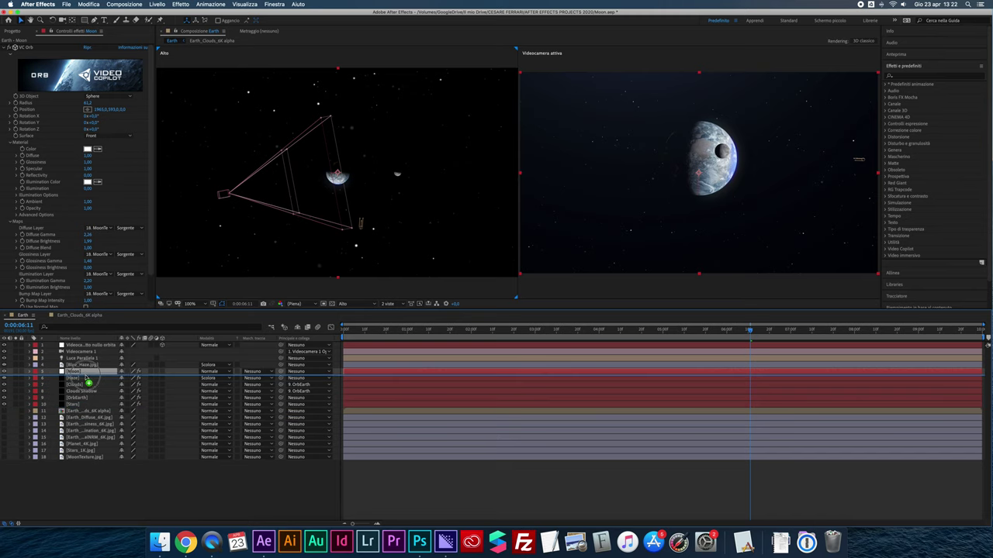
left_click_drag(89, 384, 85, 377)
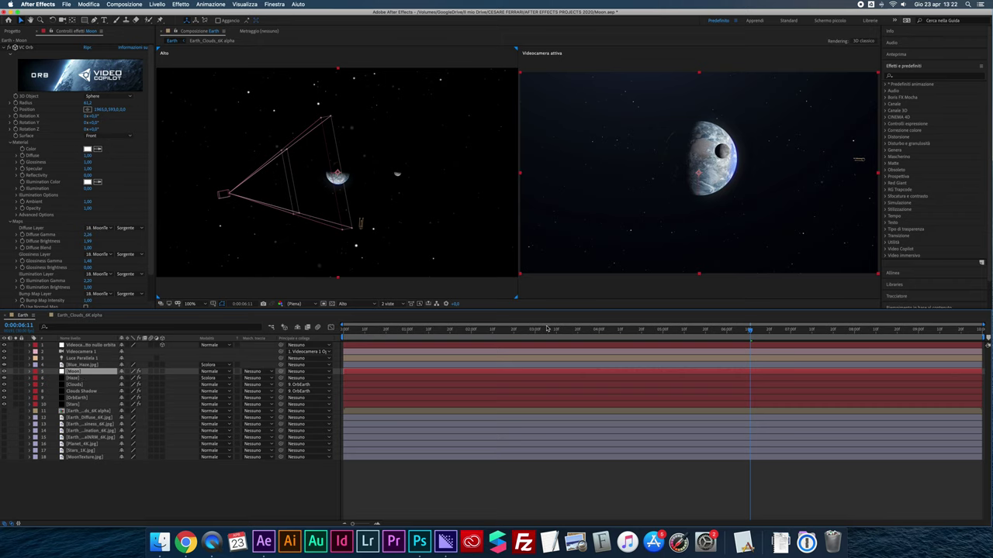
mouse_move(749, 329)
left_mouse_down()
mouse_move(709, 330)
mouse_move(720, 330)
left_mouse_up()
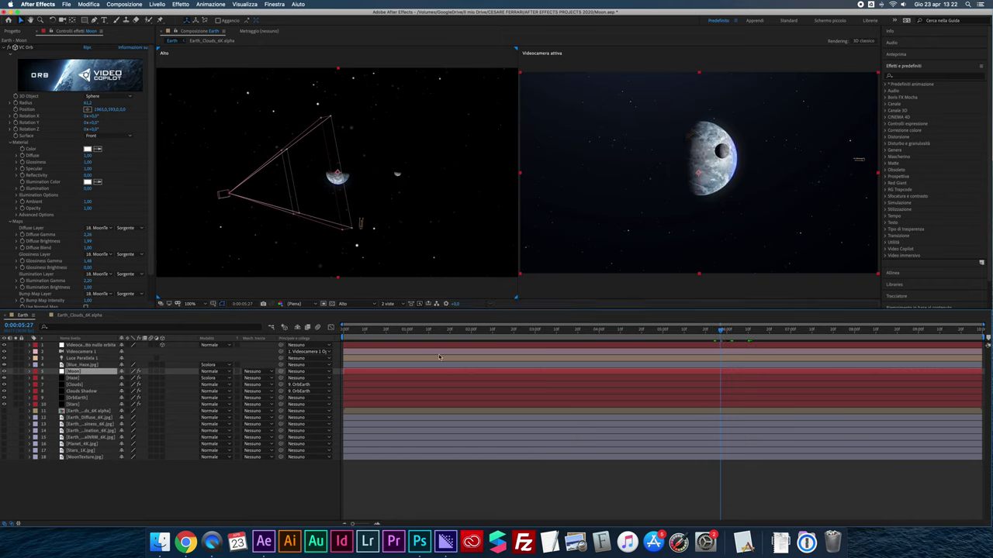
Split the Moon layer at 0:00:05:27, move its later part below OrbEarth, and preview the pass.
key("super+shift+d")
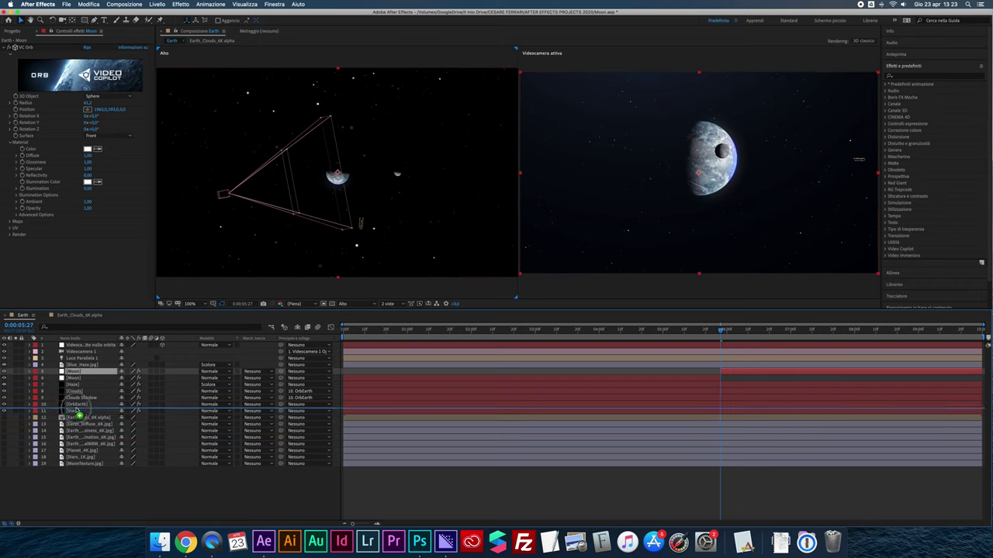
left_click_drag(75, 374, 77, 408)
left_click_drag(721, 339, 739, 339)
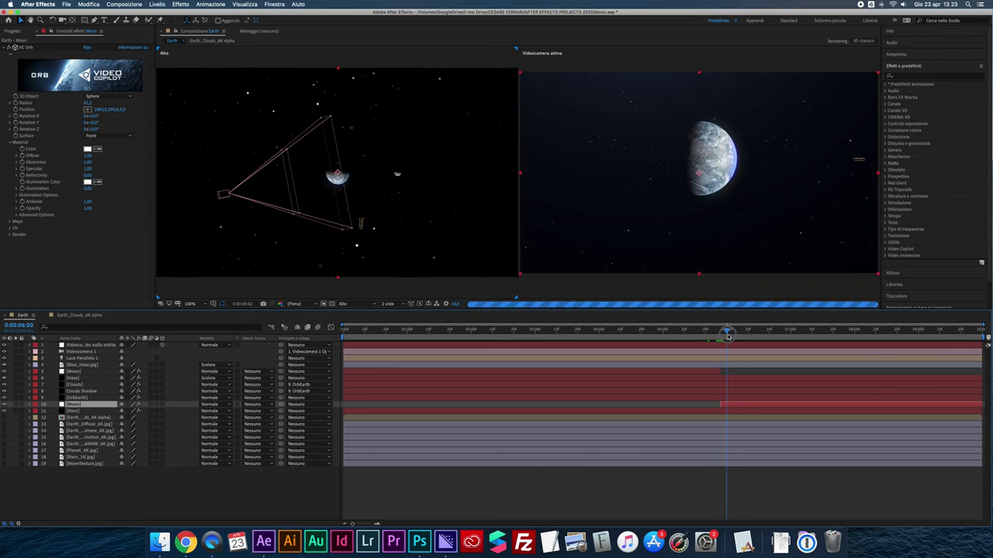
key("space")
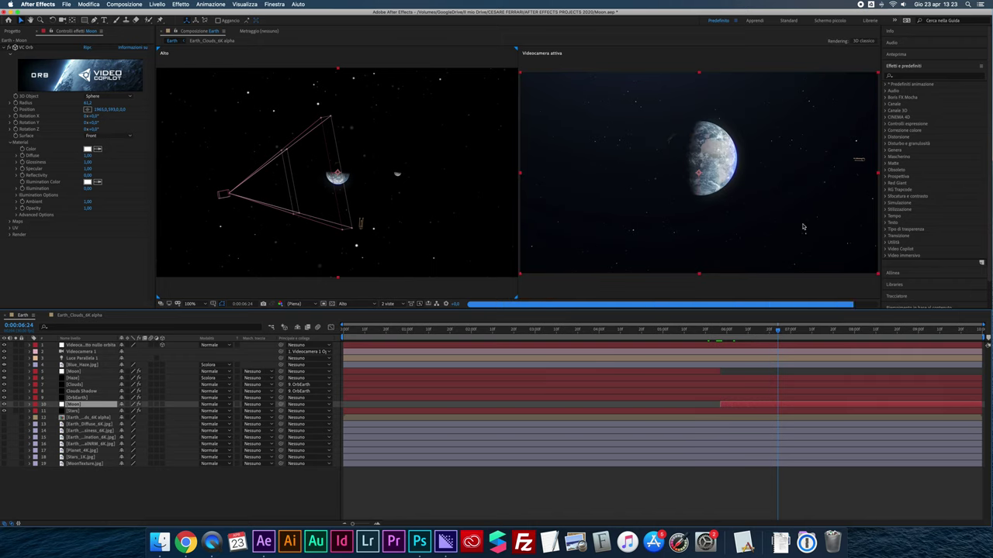
key("period")
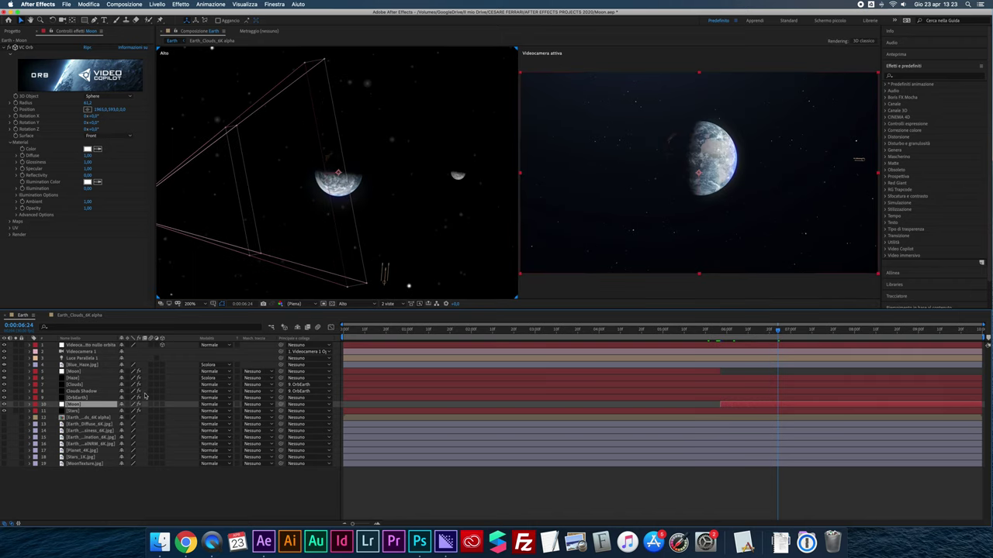
left_click(29, 346)
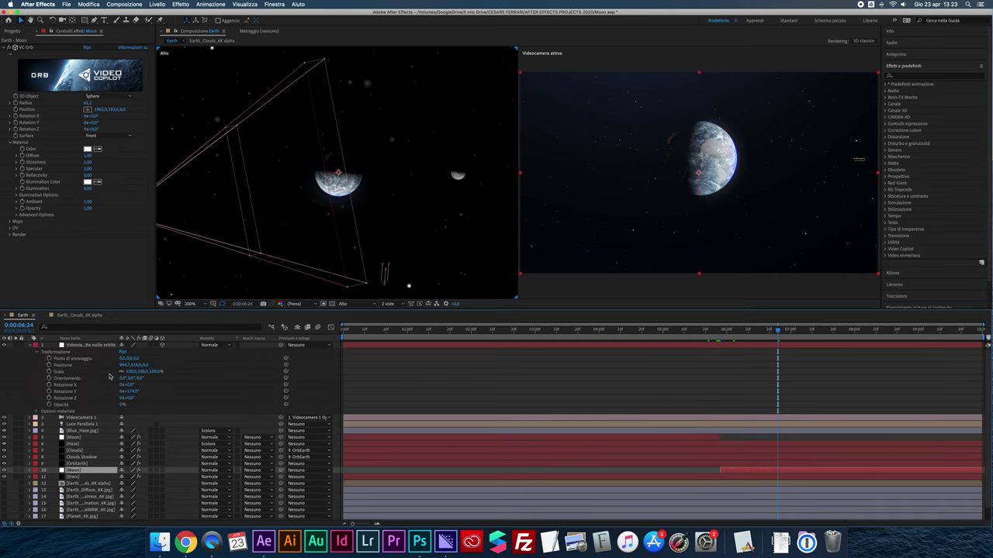
Scrub the orbit null's Y Rotation toward Earth's shadowed side, leaving the planet half in shadow.
mouse_move(131, 392)
left_mouse_down()
mouse_move(156, 398)
mouse_move(127, 388)
left_mouse_up()
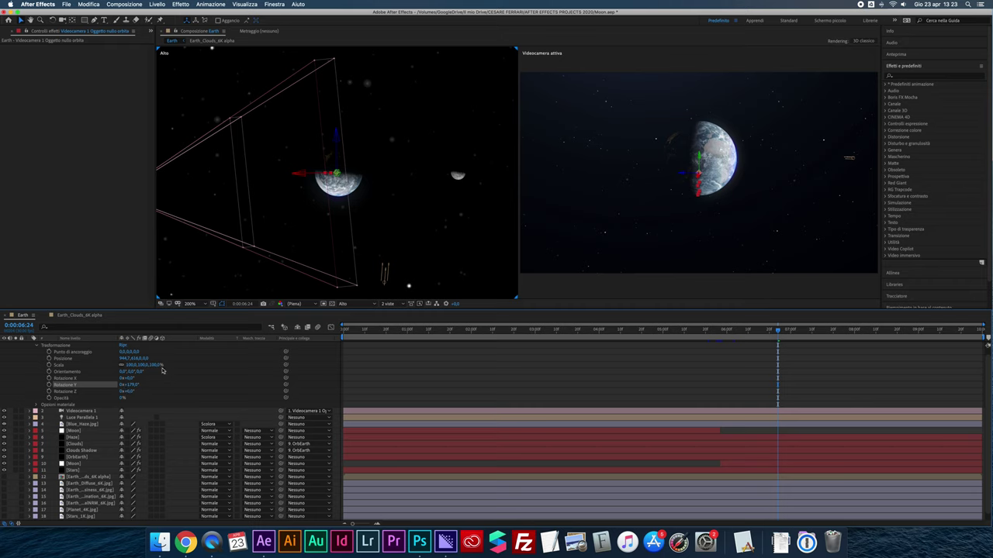
left_click_drag(130, 386, 130, 384)
left_click_drag(141, 382, 141, 383)
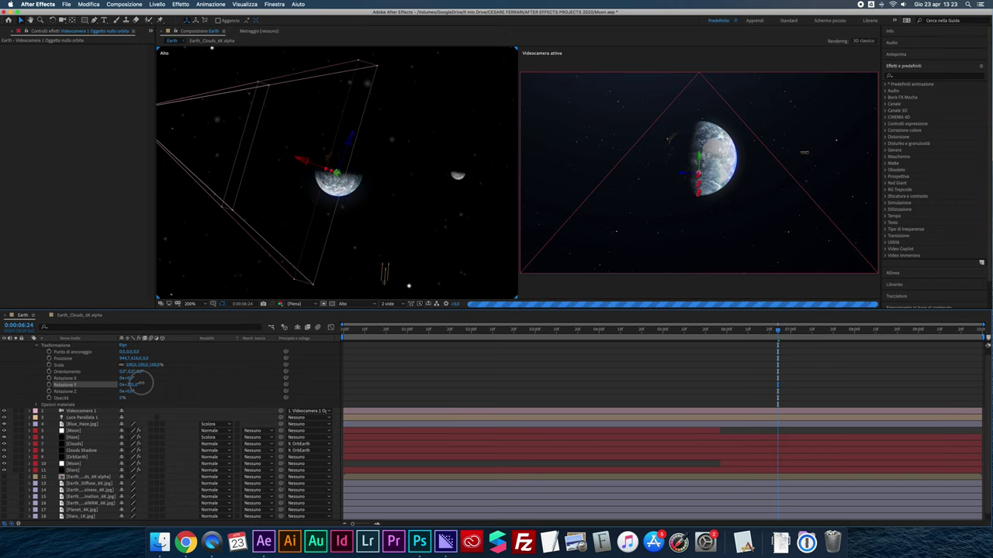
left_click_drag(140, 383, 120, 405)
scroll(75, 464, "down", 1)
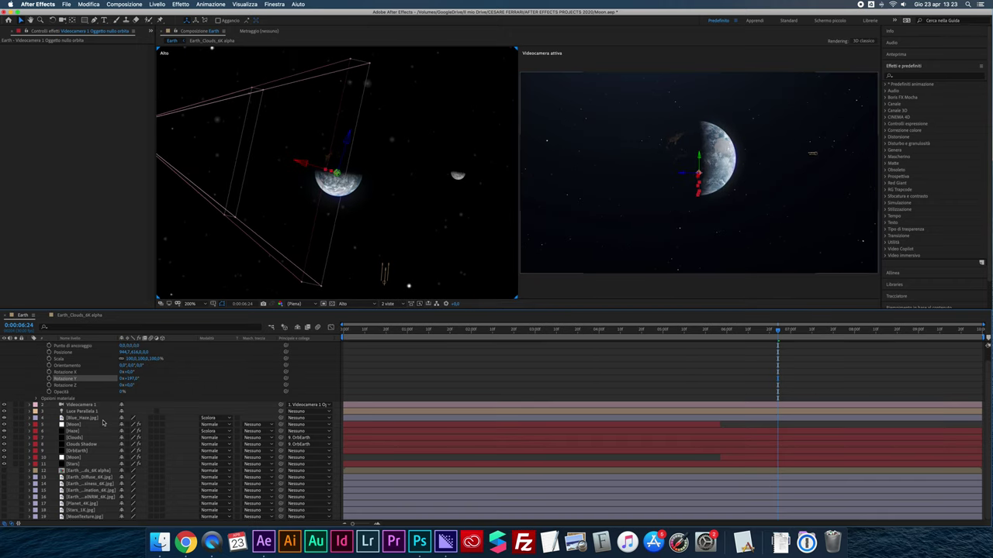
Put the second Moon layer back directly beneath OrbEarth and swing the orbit to about 190°.
left_click(74, 465)
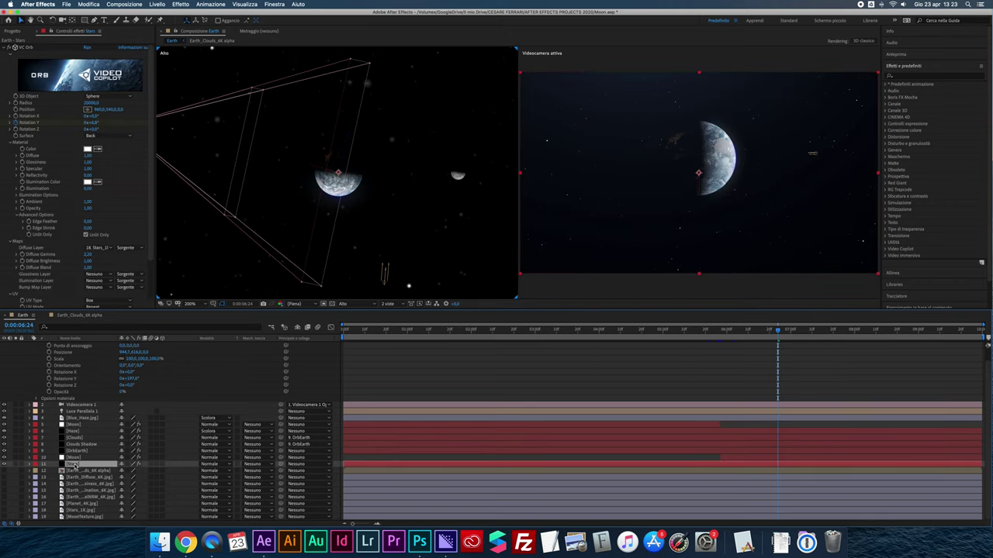
left_click_drag(74, 458, 84, 437)
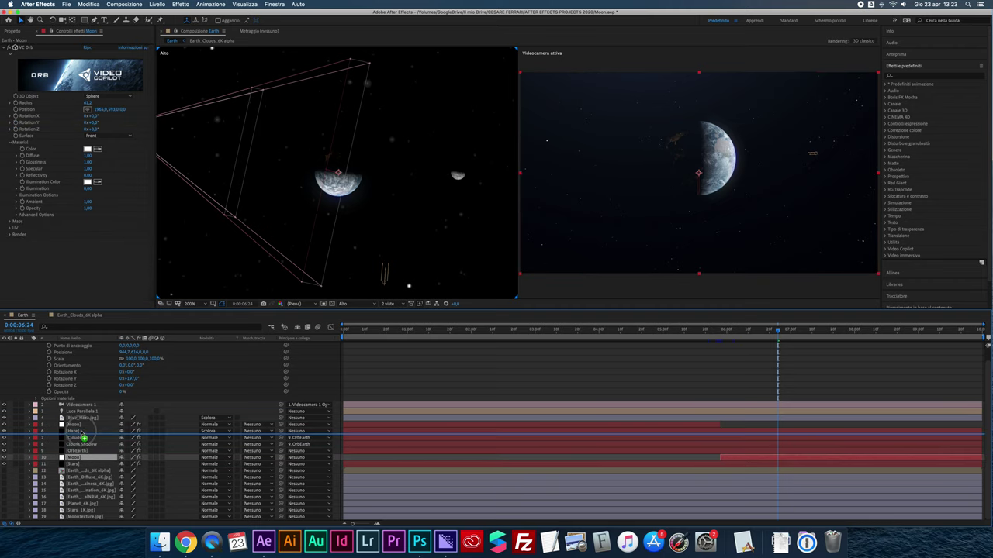
left_click_drag(84, 437, 83, 433)
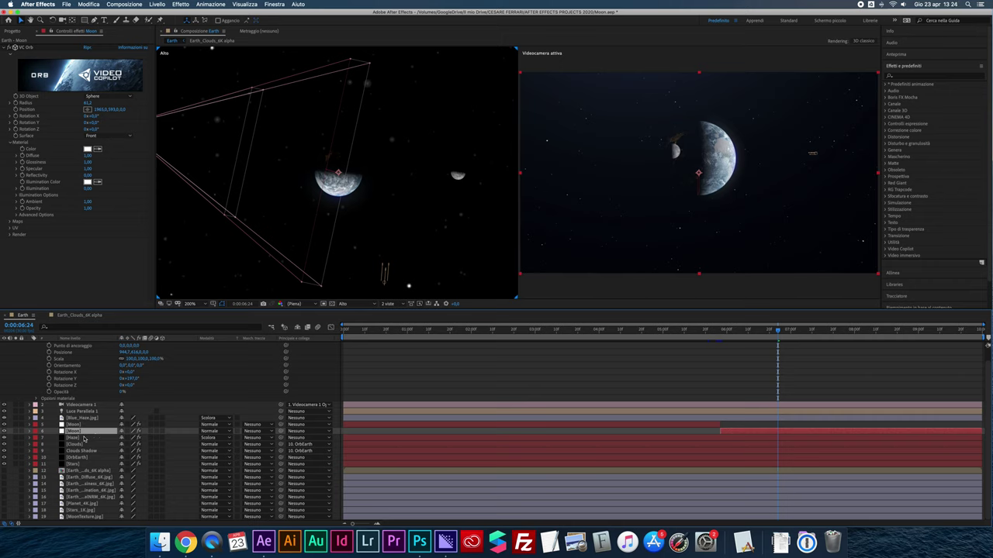
left_click_drag(81, 434, 92, 460)
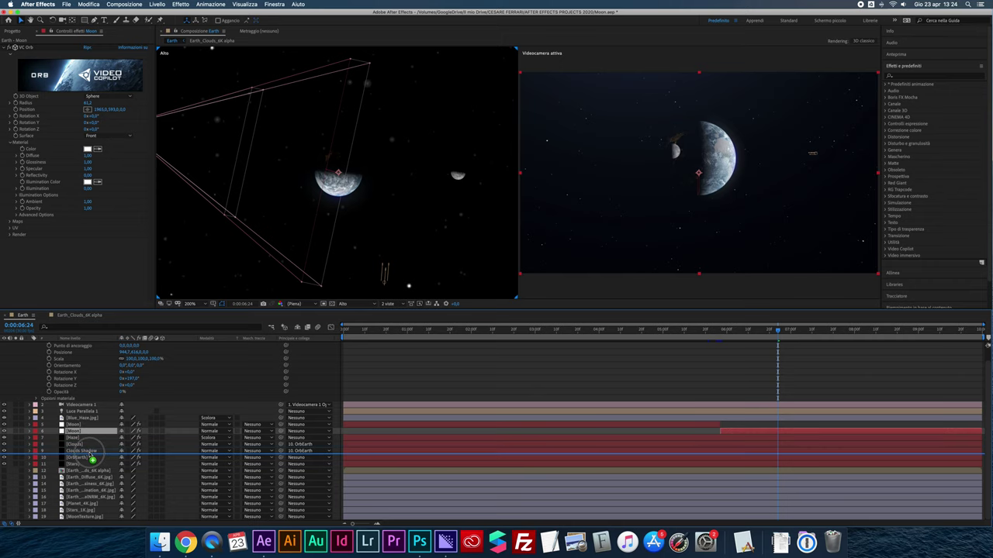
left_click_drag(91, 459, 87, 462)
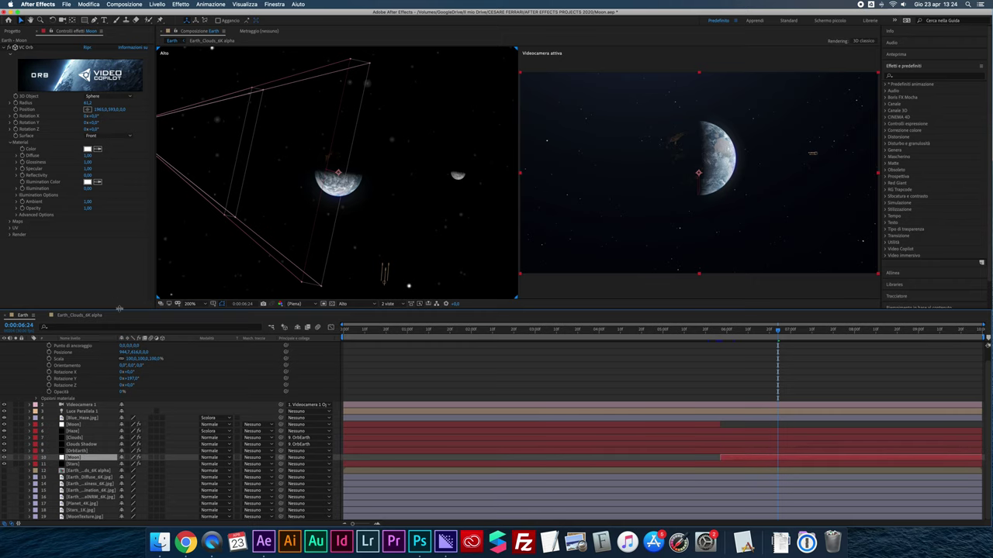
left_click_drag(132, 377, 124, 375)
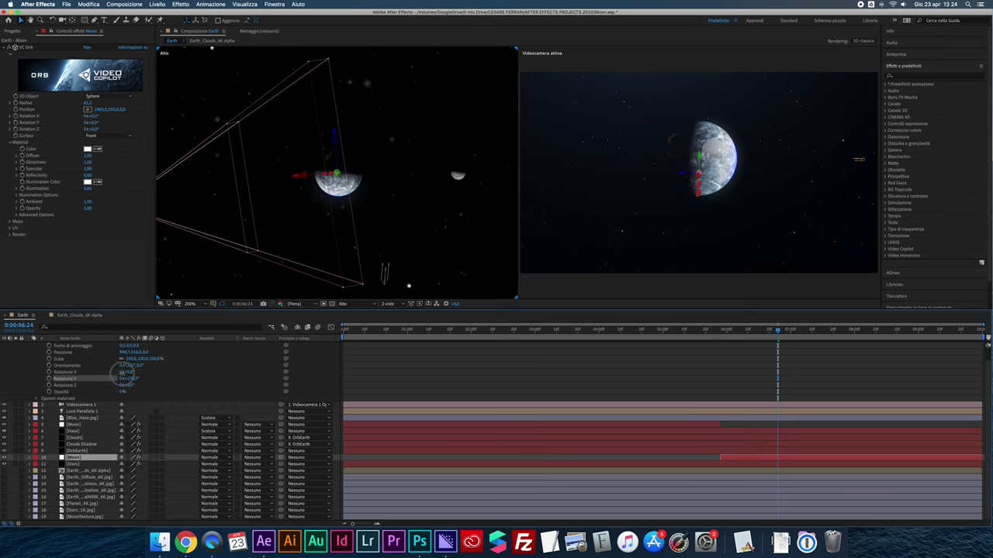
Keep scrubbing the orbit null's Y Rotation until the Moon shows as a small disc left of Earth.
left_click_drag(124, 375, 117, 375)
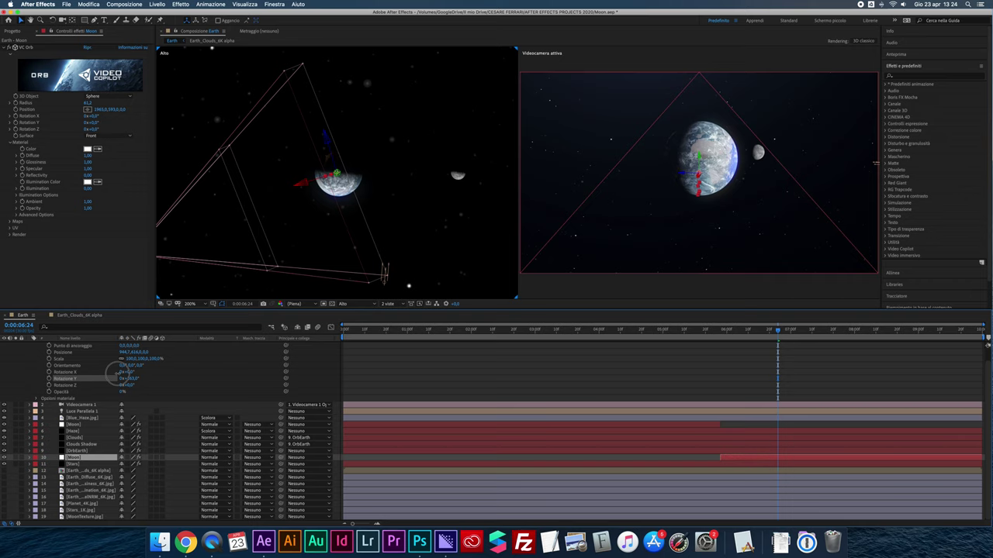
left_click_drag(116, 375, 128, 374)
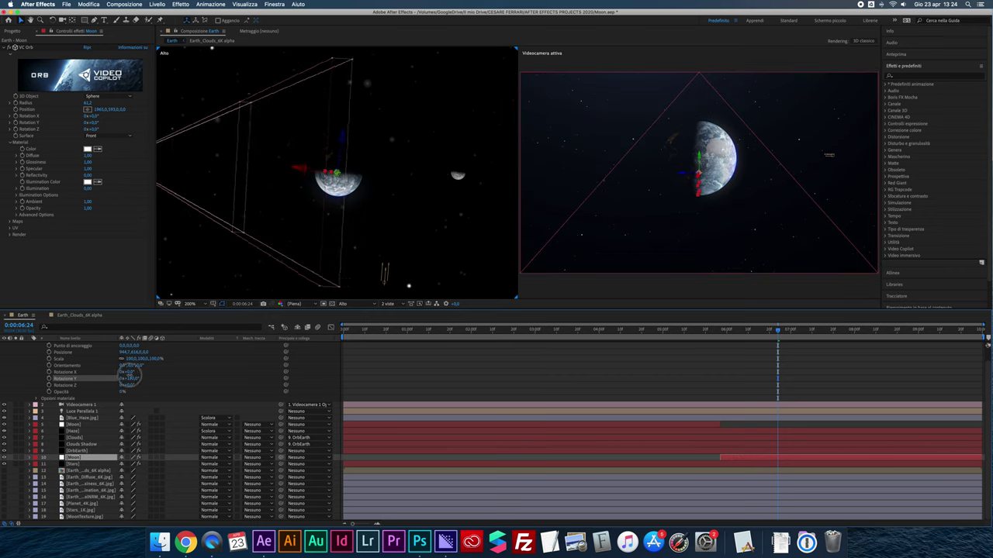
left_click_drag(128, 375, 134, 377)
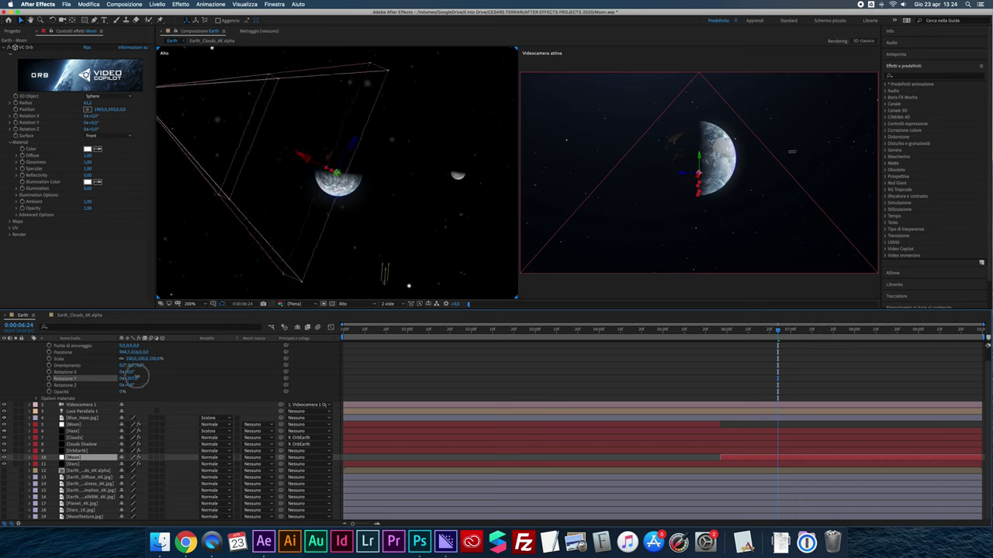
left_click_drag(133, 377, 144, 378)
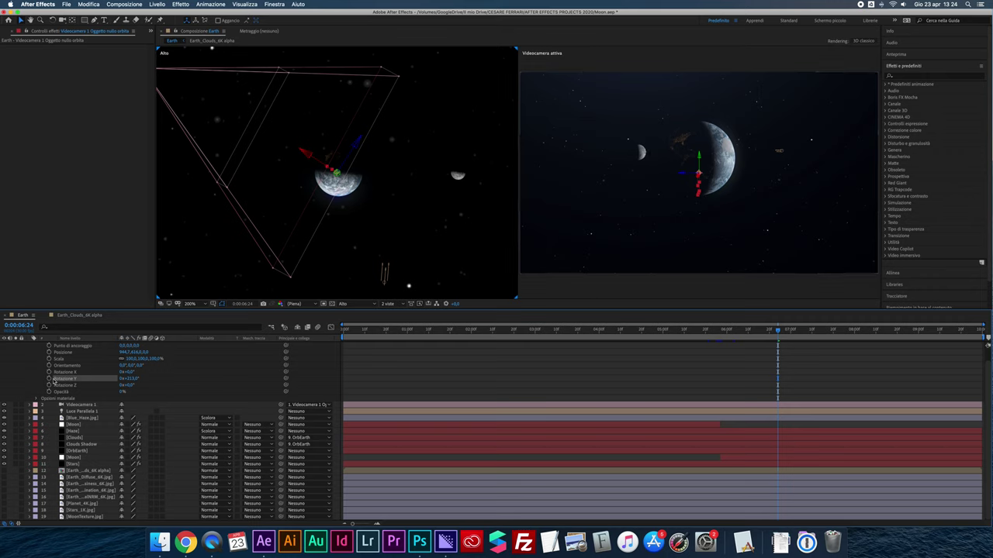
scroll(537, 376, "up", 1)
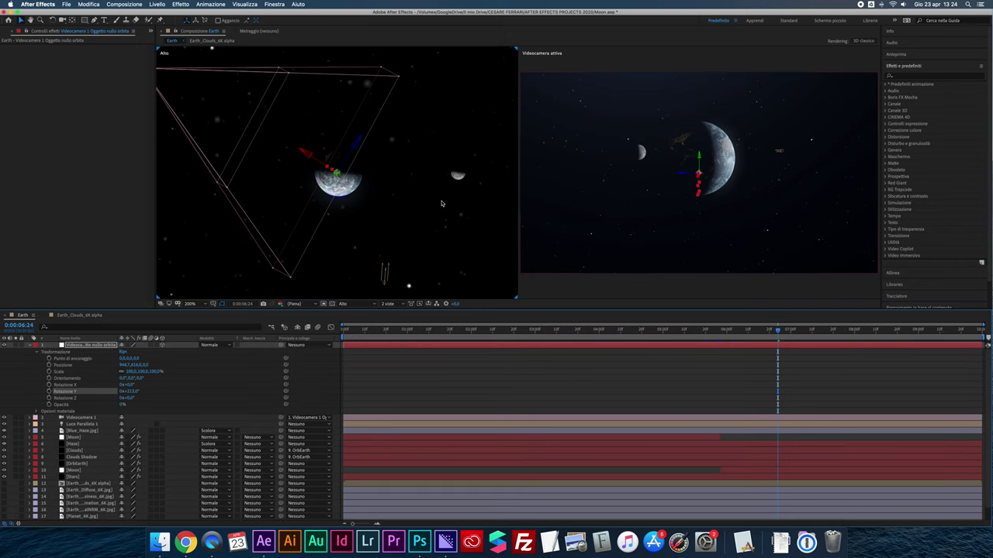
key("comma")
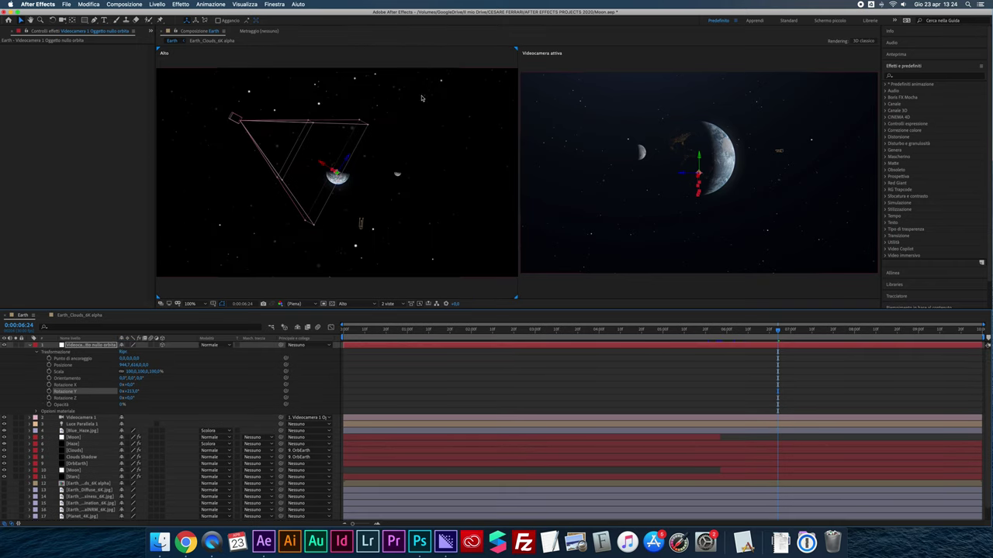